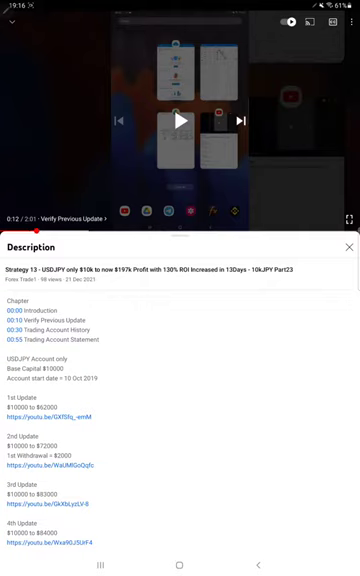
# Underline Strategy, Part23 and the upload date 21 Dec 2021 in the video title.
pyautogui.moveTo(8, 276); pyautogui.dragTo(32, 277)
pyautogui.moveTo(272, 276); pyautogui.dragTo(305, 275)
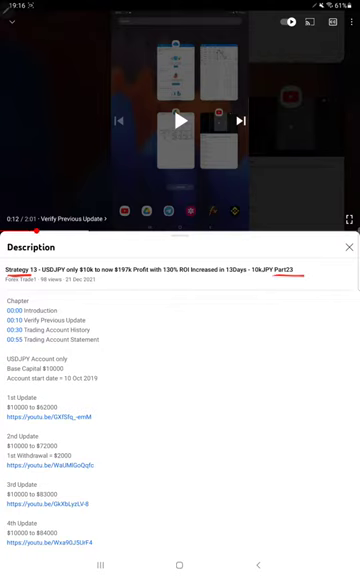
pyautogui.moveTo(64, 285); pyautogui.dragTo(100, 286)
# Bracket the account start lines and tick the second and third update lines.
pyautogui.moveTo(97, 353)
pyautogui.mouseDown()
pyautogui.moveTo(106, 364)
pyautogui.moveTo(98, 418)
pyautogui.mouseUp()
pyautogui.moveTo(63, 447)
pyautogui.mouseDown()
pyautogui.moveTo(75, 443)
pyautogui.moveTo(82, 453)
pyautogui.mouseUp()
pyautogui.moveTo(103, 465); pyautogui.dragTo(117, 457)
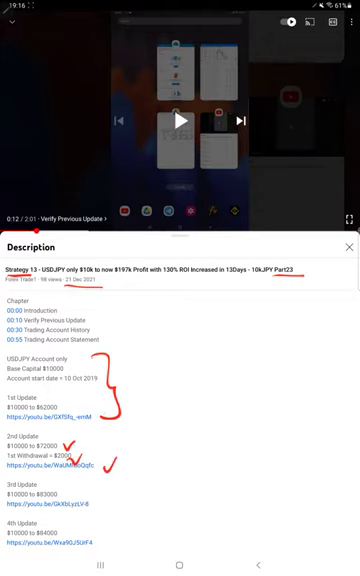
pyautogui.moveTo(94, 494); pyautogui.dragTo(109, 485)
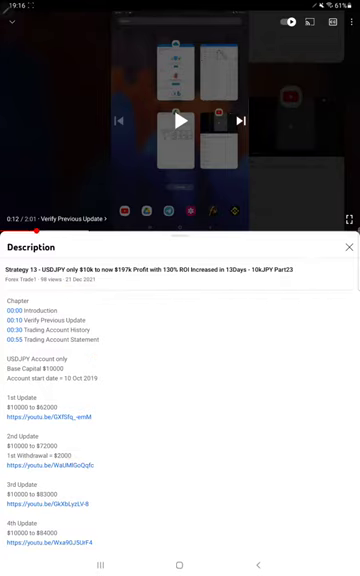
# Switch from YouTube to the MetaTrader 5 history screen via Recents.
pyautogui.click(100, 565)
pyautogui.click(282, 340)
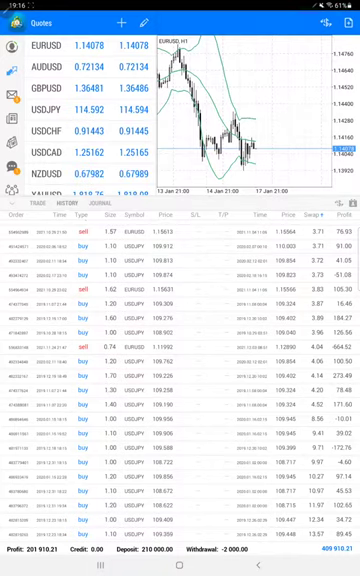
pyautogui.moveTo(180, 3); pyautogui.dragTo(180, 250)
pyautogui.moveTo(180, 150); pyautogui.dragTo(180, 400)
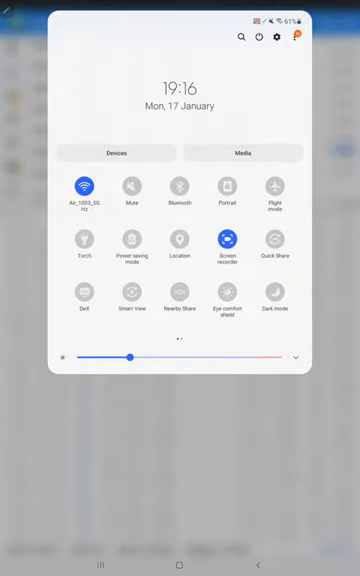
pyautogui.moveTo(180, 340); pyautogui.dragTo(180, 100)
pyautogui.moveTo(180, 160); pyautogui.dragTo(180, 20)
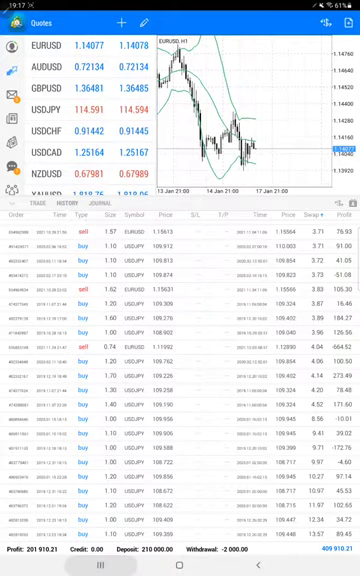
pyautogui.click(100, 565)
# Bring up the PDF trading statement and trace its balance curve in red.
pyautogui.click(168, 161)
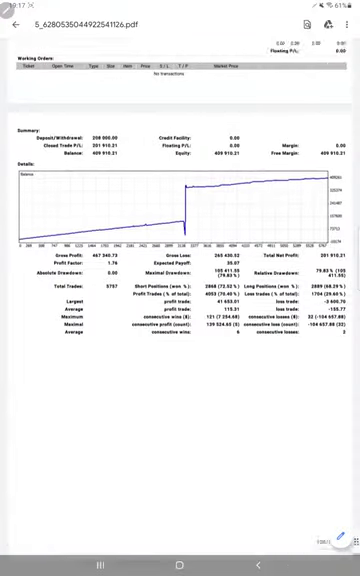
pyautogui.scroll(-10, 180, 300)
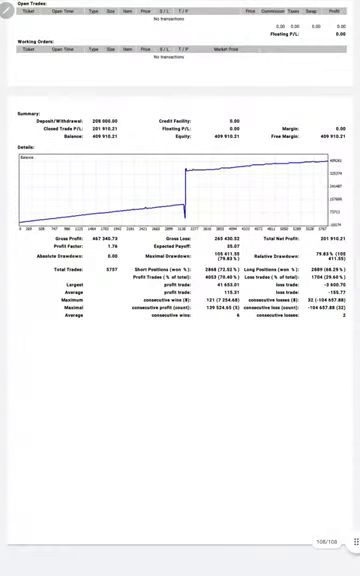
pyautogui.scroll(3, 180, 300)
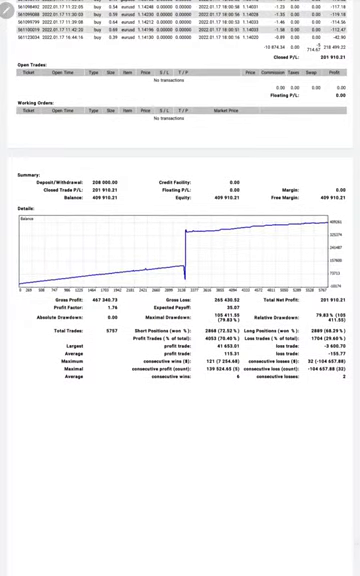
pyautogui.moveTo(20, 264)
pyautogui.mouseDown()
pyautogui.moveTo(167, 263)
pyautogui.moveTo(187, 240)
pyautogui.moveTo(240, 217)
pyautogui.moveTo(295, 230)
pyautogui.mouseUp()
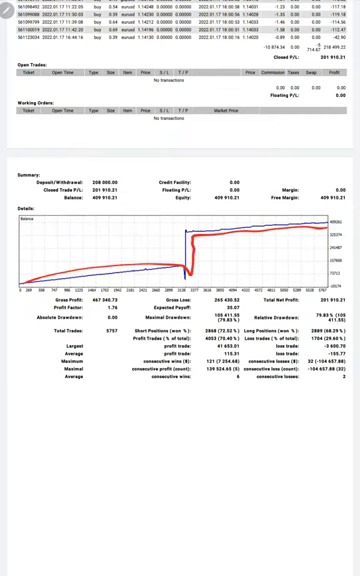
# Underline profit factor 1.76, total trades 5757, payoff 35.07, average win 115.31 and loss -155.77.
pyautogui.moveTo(105, 310); pyautogui.dragTo(122, 311)
pyautogui.moveTo(104, 335); pyautogui.dragTo(125, 335)
pyautogui.moveTo(226, 311); pyautogui.dragTo(244, 311)
pyautogui.moveTo(222, 386); pyautogui.dragTo(240, 386)
pyautogui.moveTo(330, 388); pyautogui.dragTo(348, 388)
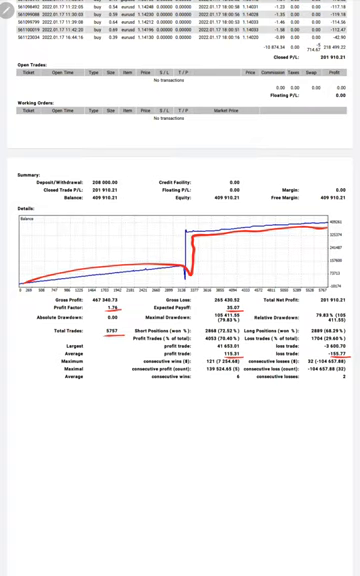
# Handwrite R:R 1:0.7 below the statistics table.
pyautogui.moveTo(17, 391)
pyautogui.mouseDown()
pyautogui.moveTo(24, 405)
pyautogui.moveTo(26, 400)
pyautogui.moveTo(37, 405)
pyautogui.moveTo(60, 400)
pyautogui.mouseUp()
pyautogui.moveTo(66, 394); pyautogui.dragTo(66, 406)
pyautogui.moveTo(116, 399)
pyautogui.mouseDown()
pyautogui.moveTo(134, 408)
pyautogui.moveTo(151, 407)
pyautogui.mouseUp()
# Finish 0.74 and handwrite the break-even line B.E. 57%.
pyautogui.moveTo(17, 420); pyautogui.dragTo(18, 432)
pyautogui.click(30, 431)
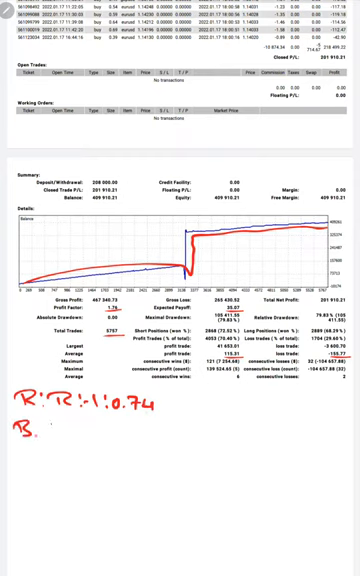
pyautogui.moveTo(45, 421)
pyautogui.mouseDown()
pyautogui.moveTo(37, 434)
pyautogui.moveTo(58, 431)
pyautogui.mouseUp()
pyautogui.click(51, 427)
pyautogui.moveTo(70, 424)
pyautogui.mouseDown()
pyautogui.moveTo(64, 436)
pyautogui.moveTo(86, 438)
pyautogui.mouseUp()
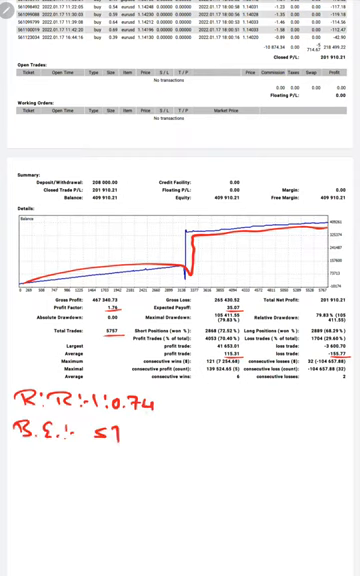
pyautogui.click(112, 437)
pyautogui.moveTo(118, 427); pyautogui.dragTo(117, 438)
pyautogui.click(125, 437)
# Handwrite the accuracy line Acc: 70% below the break-even note.
pyautogui.moveTo(19, 455)
pyautogui.mouseDown()
pyautogui.moveTo(14, 468)
pyautogui.moveTo(24, 468)
pyautogui.mouseUp()
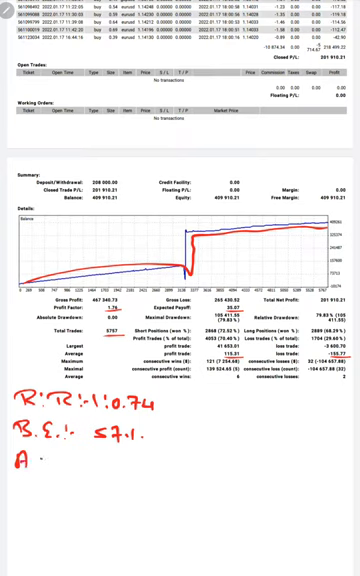
pyautogui.moveTo(51, 458); pyautogui.dragTo(47, 467)
pyautogui.moveTo(61, 458); pyautogui.dragTo(56, 467)
pyautogui.click(66, 459)
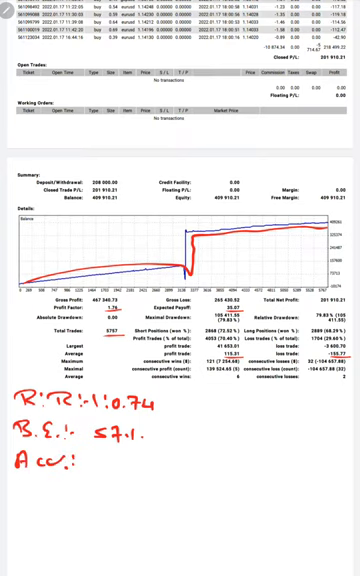
pyautogui.moveTo(91, 457)
pyautogui.mouseDown()
pyautogui.moveTo(95, 471)
pyautogui.moveTo(105, 458)
pyautogui.moveTo(115, 470)
pyautogui.mouseUp()
pyautogui.click(112, 468)
pyautogui.click(121, 468)
# Underline the 70% accuracy and write the 13% margin beneath it.
pyautogui.moveTo(88, 480)
pyautogui.mouseDown()
pyautogui.moveTo(148, 479)
pyautogui.moveTo(96, 504)
pyautogui.moveTo(102, 504)
pyautogui.mouseUp()
pyautogui.click(120, 502)
pyautogui.click(143, 500)
pyautogui.moveTo(127, 497)
pyautogui.mouseDown()
pyautogui.moveTo(137, 497)
pyautogui.moveTo(153, 488)
pyautogui.moveTo(159, 498)
pyautogui.mouseUp()
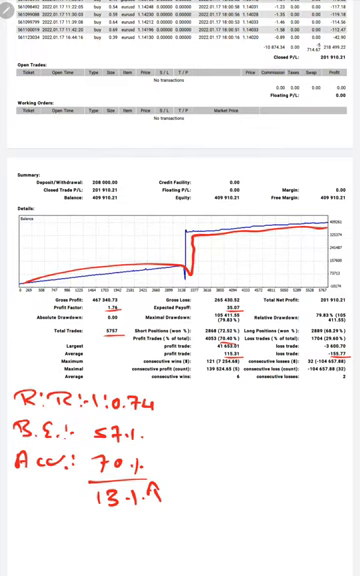